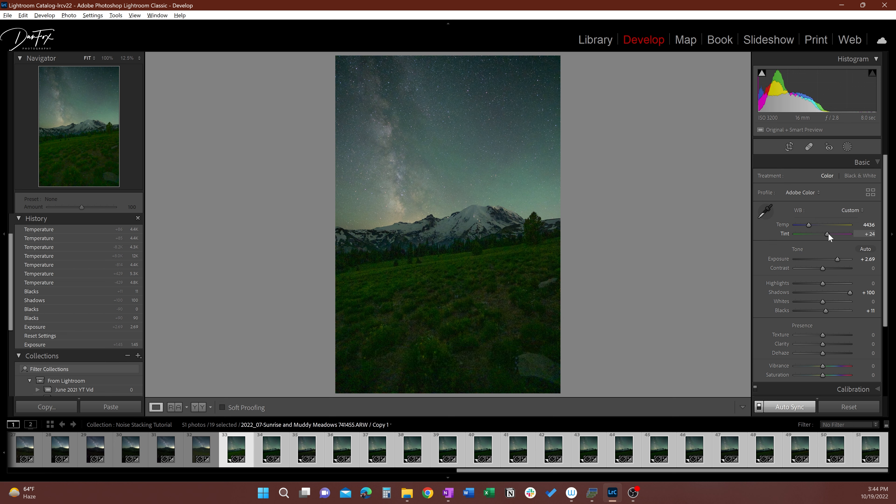
# Set the tint to +24 and the highlights to -24 for the selected photos, checking the Milky Way stars at 100%
pyautogui.moveTo(828, 234); pyautogui.dragTo(829, 234)
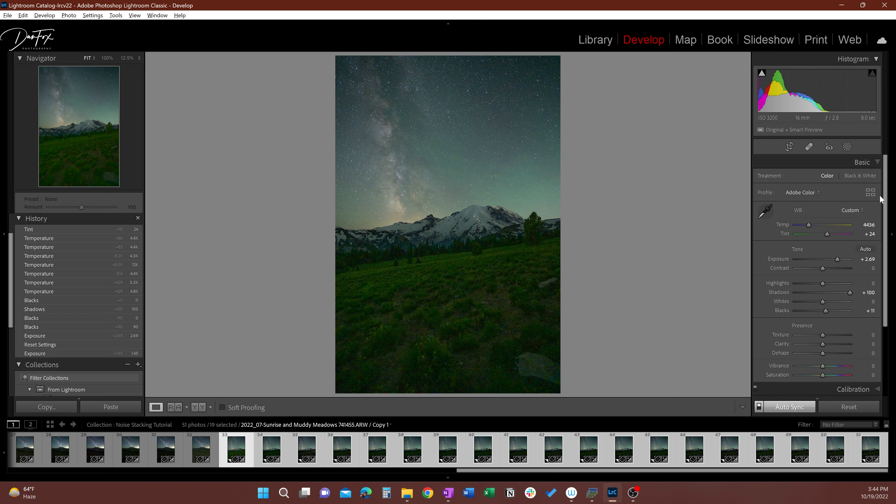
pyautogui.scroll(-2, 885, 195)
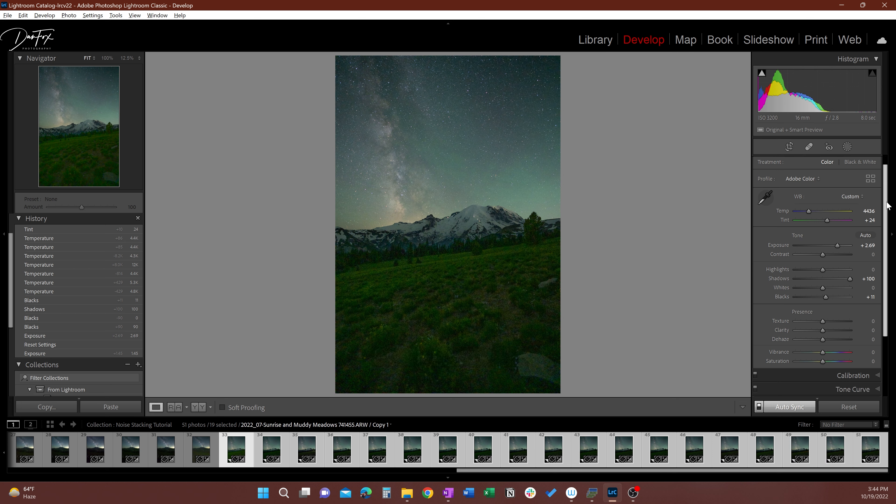
pyautogui.click(441, 98)
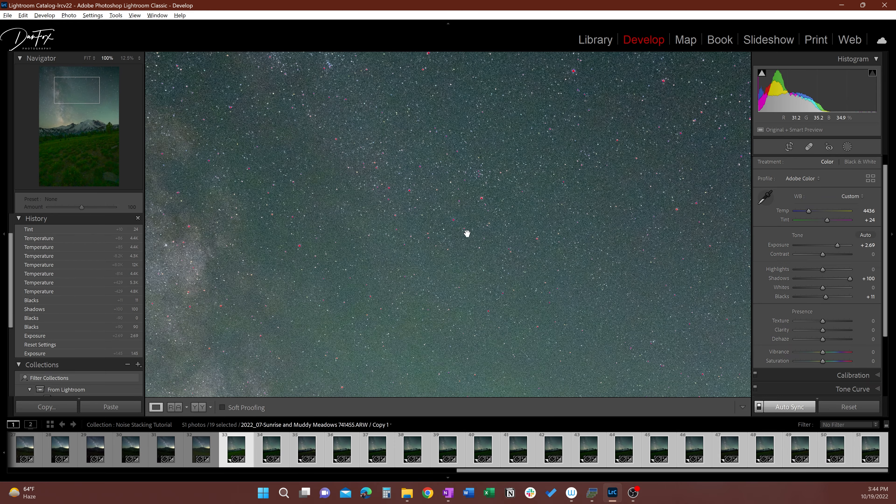
pyautogui.moveTo(400, 208); pyautogui.dragTo(626, 182)
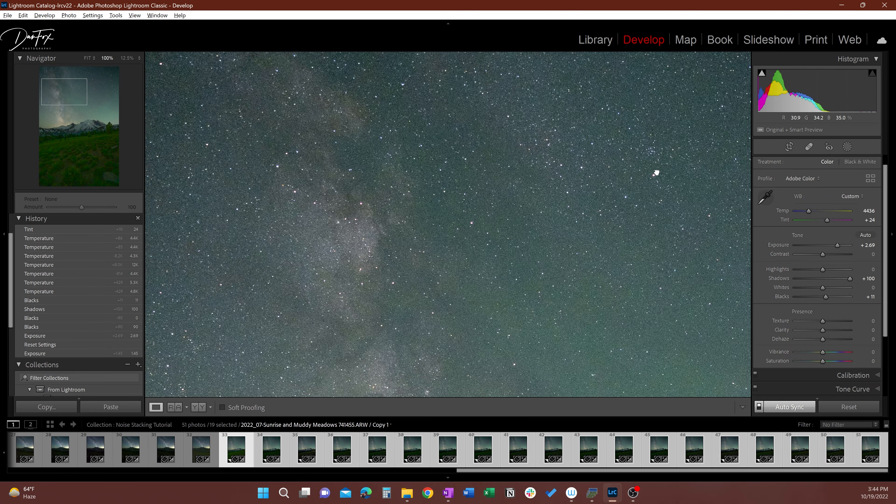
pyautogui.moveTo(414, 340); pyautogui.dragTo(408, 177)
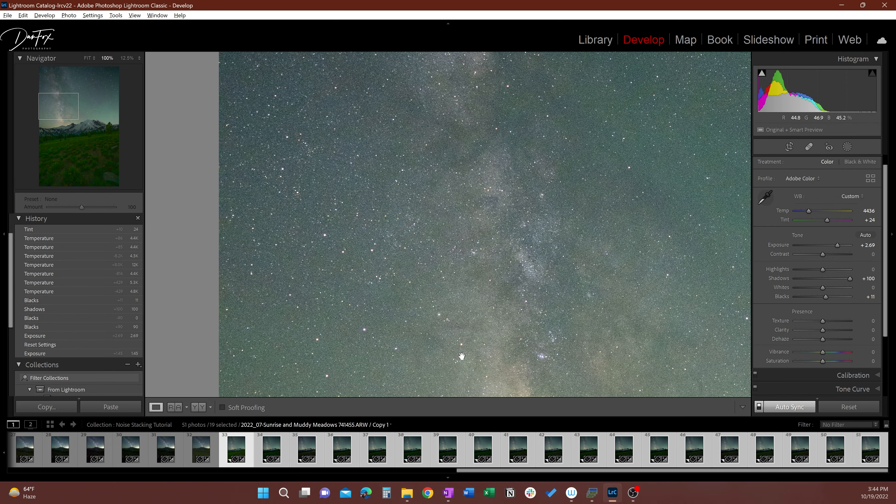
pyautogui.moveTo(353, 357); pyautogui.dragTo(379, 321)
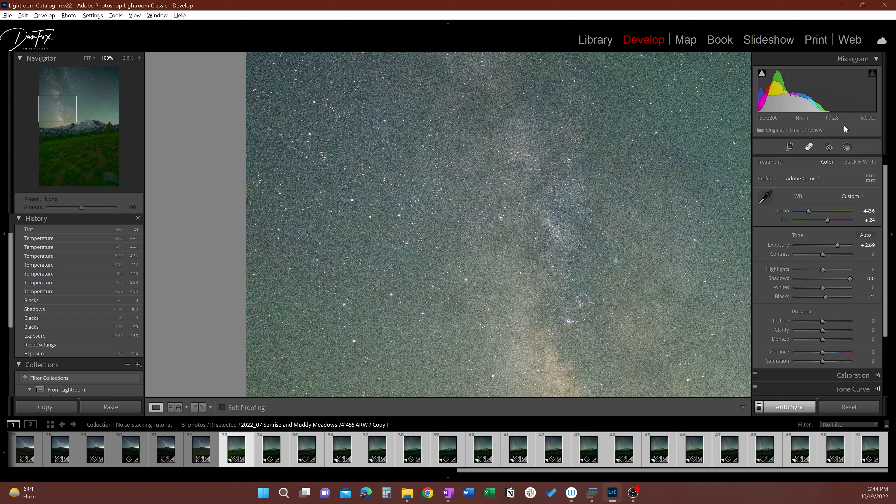
pyautogui.click(873, 75)
pyautogui.moveTo(822, 269); pyautogui.dragTo(815, 269)
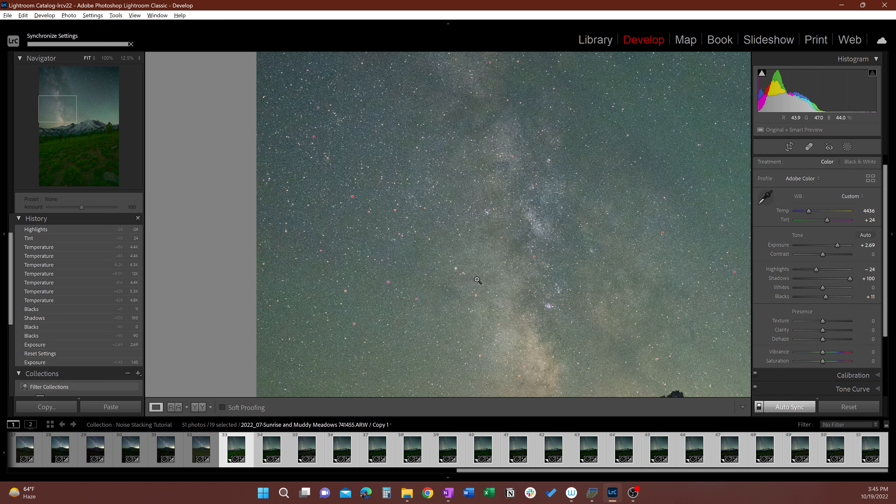
pyautogui.click(565, 267)
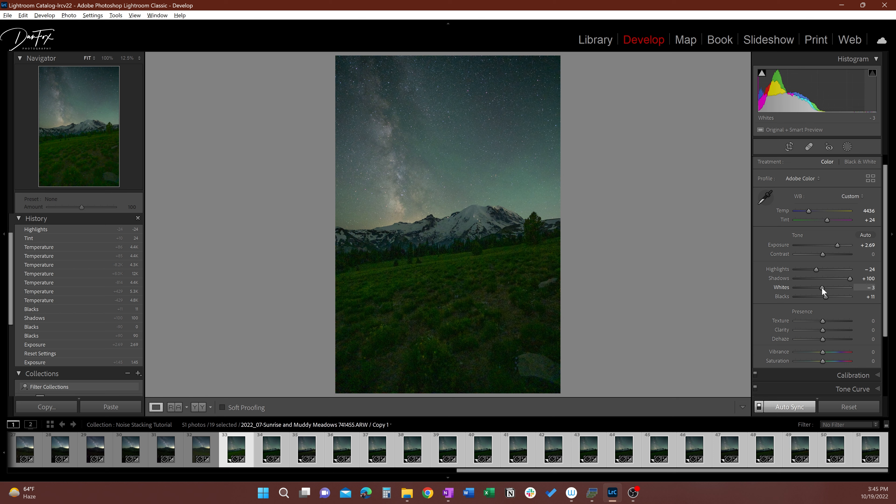
# Set the whites to +39 for the selected photos
pyautogui.moveTo(815, 291); pyautogui.dragTo(826, 291)
pyautogui.moveTo(826, 289); pyautogui.dragTo(835, 289)
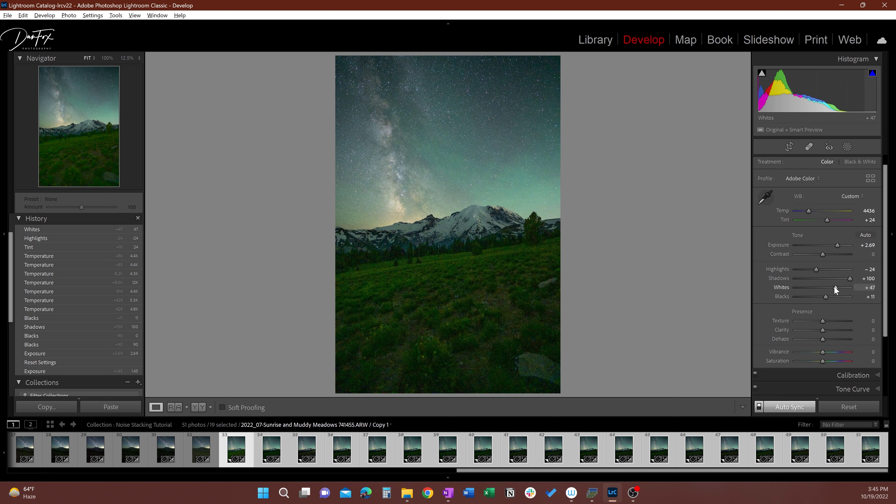
pyautogui.moveTo(834, 286); pyautogui.dragTo(832, 287)
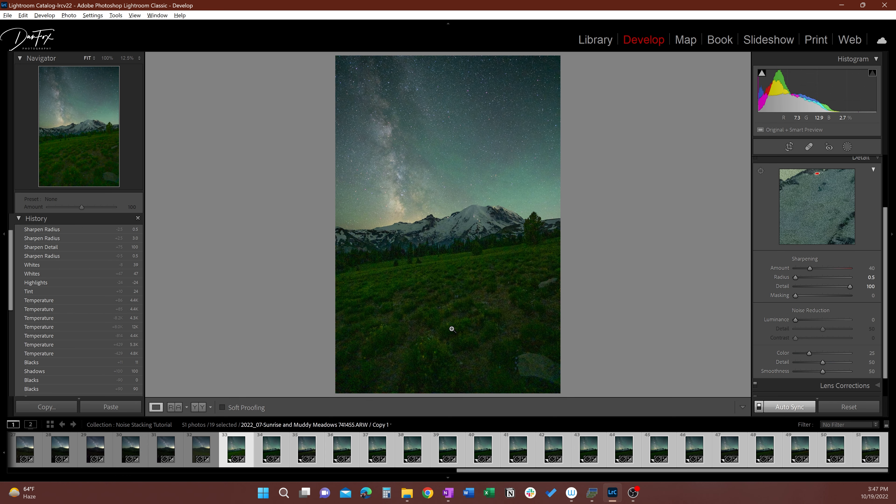
# Examine the noise in the foreground meadow, treeline and mountain at 100%
pyautogui.click(452, 329)
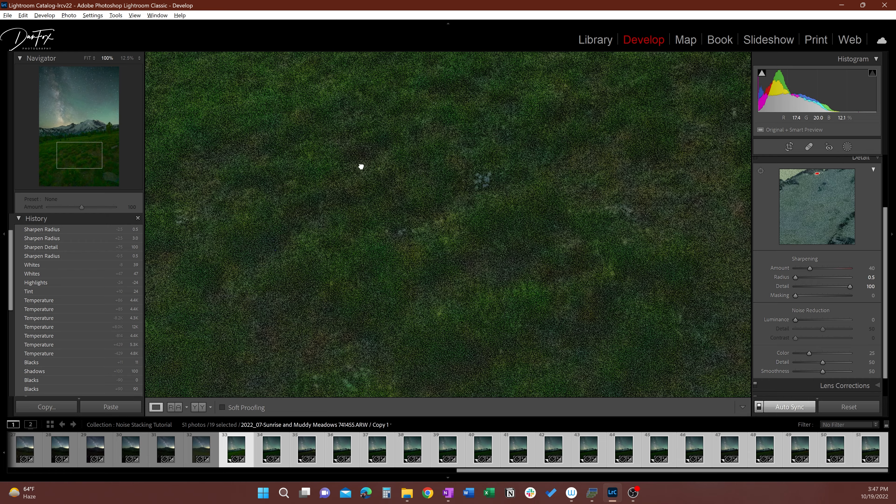
pyautogui.moveTo(362, 168); pyautogui.dragTo(448, 317)
pyautogui.moveTo(432, 190); pyautogui.dragTo(426, 326)
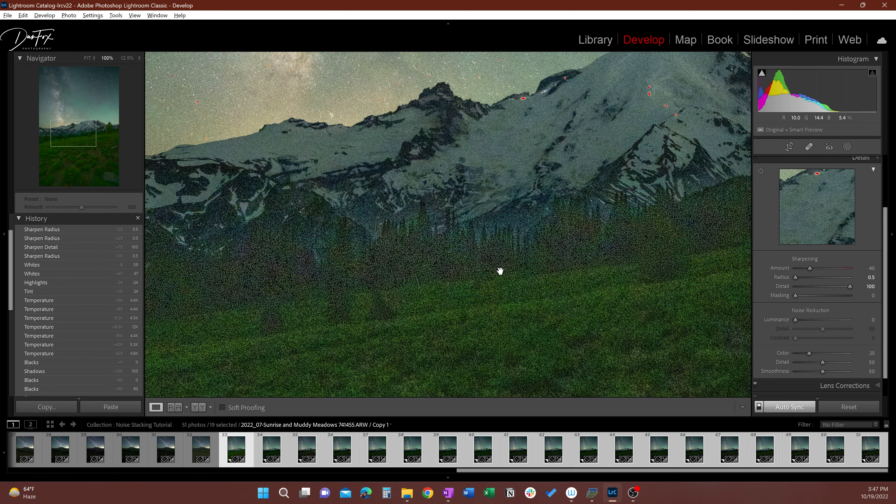
pyautogui.moveTo(795, 320); pyautogui.dragTo(809, 320)
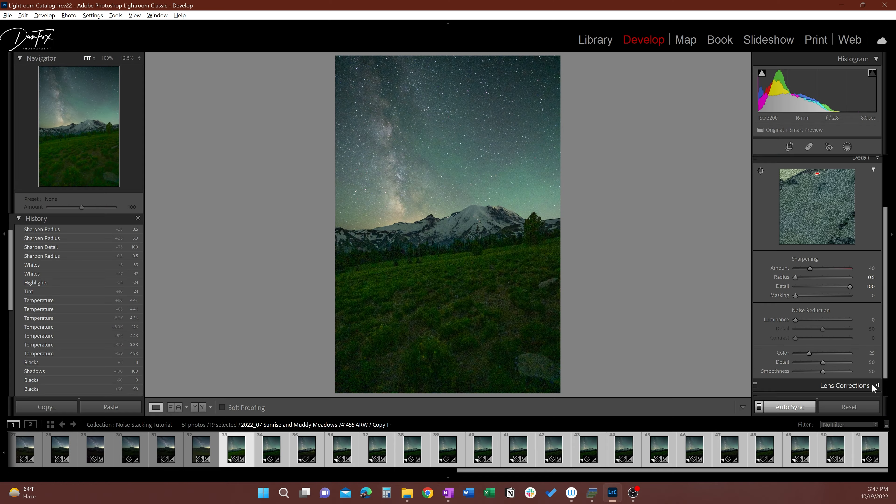
# Turn on chromatic aberration removal and lens profile corrections for the selected photos
pyautogui.click(854, 385)
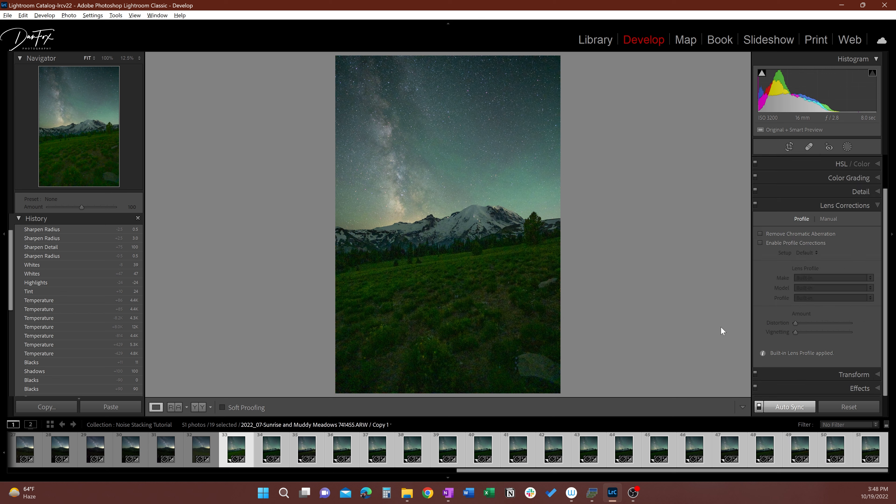
pyautogui.click(759, 234)
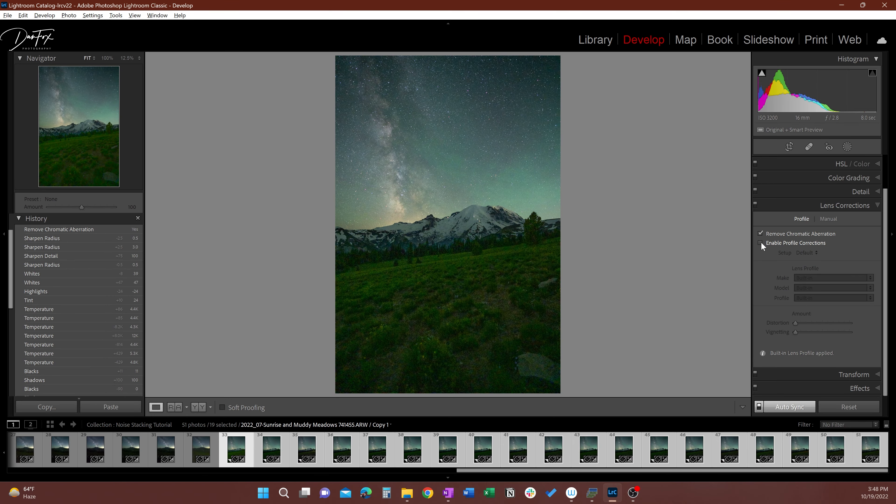
pyautogui.click(760, 243)
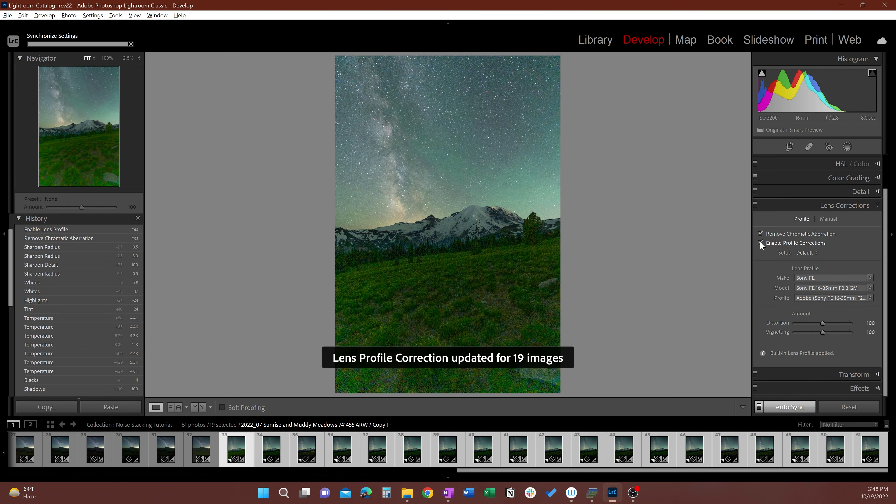
# Check the noise in the meadow at 100% and lower the exposure of the selected photos to +2.52
pyautogui.click(386, 312)
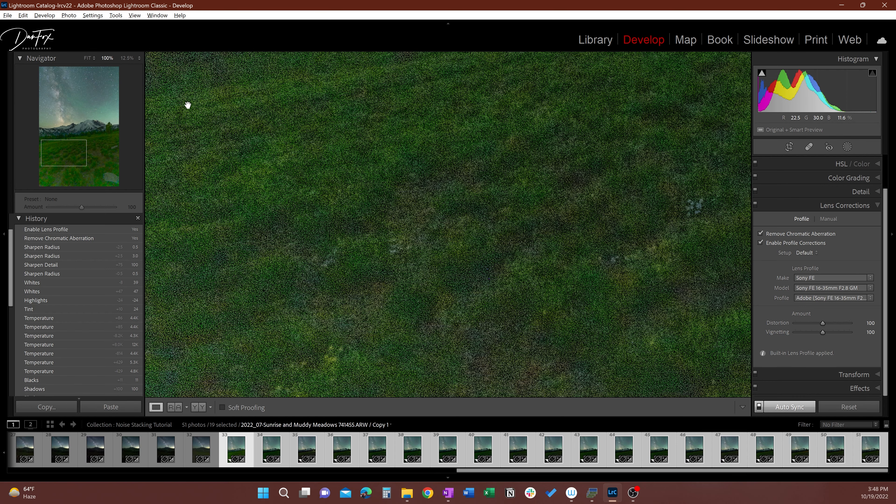
pyautogui.moveTo(586, 276); pyautogui.dragTo(329, 289)
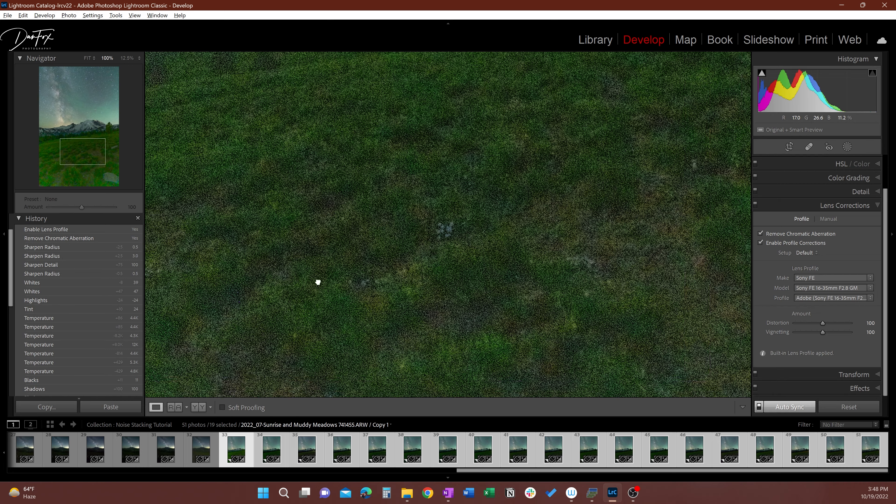
pyautogui.moveTo(584, 243); pyautogui.dragTo(506, 314)
pyautogui.moveTo(598, 182); pyautogui.dragTo(555, 281)
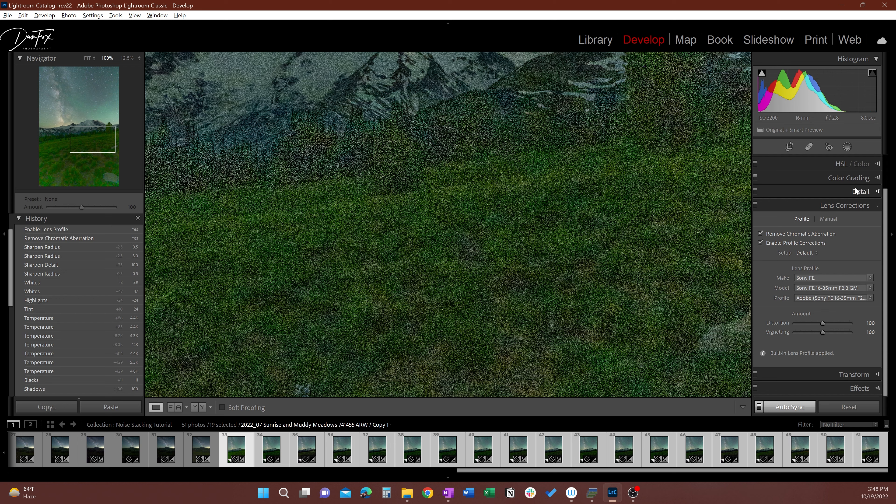
pyautogui.moveTo(885, 196); pyautogui.dragTo(879, 160)
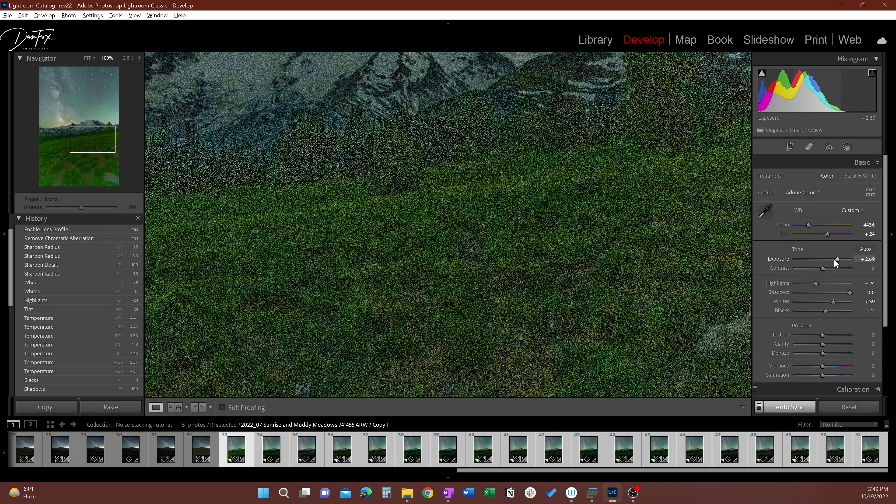
pyautogui.moveTo(837, 258); pyautogui.dragTo(835, 258)
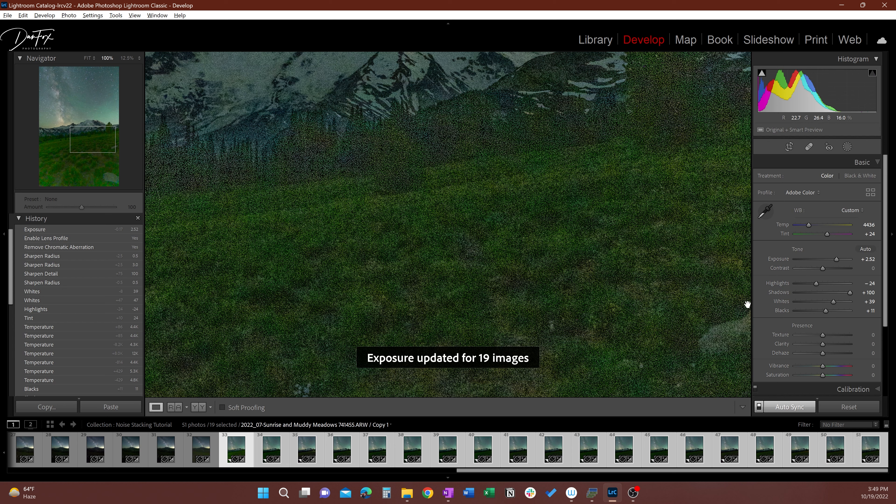
# Inspect the meadow with the lens profile applied, and turn off profile corrections for the selected photos
pyautogui.moveTo(883, 267); pyautogui.dragTo(879, 340)
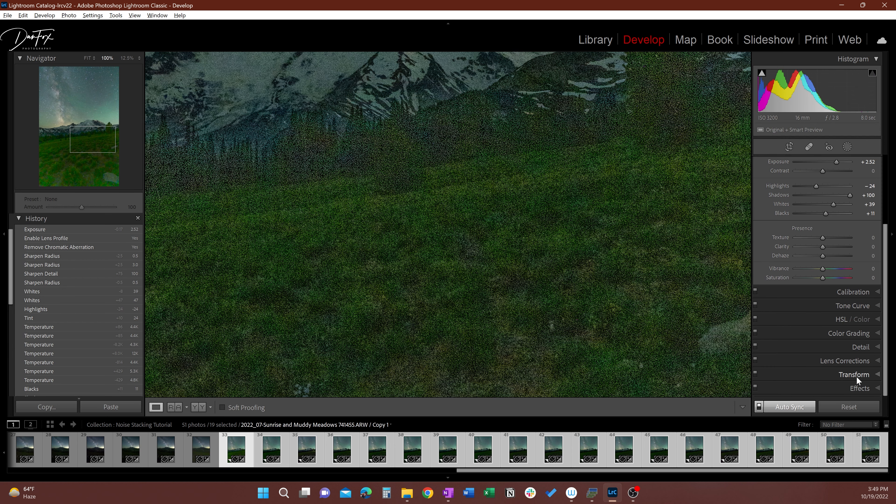
pyautogui.click(859, 362)
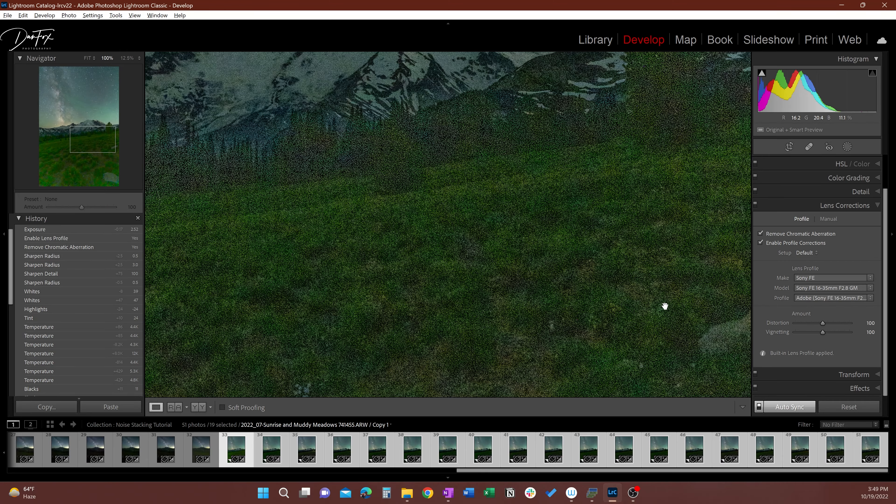
pyautogui.moveTo(670, 290); pyautogui.dragTo(448, 161)
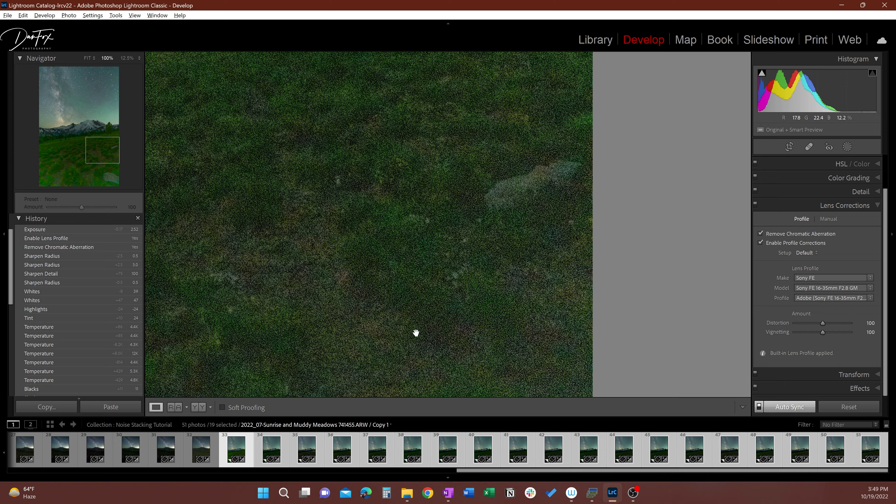
pyautogui.moveTo(402, 200); pyautogui.dragTo(603, 243)
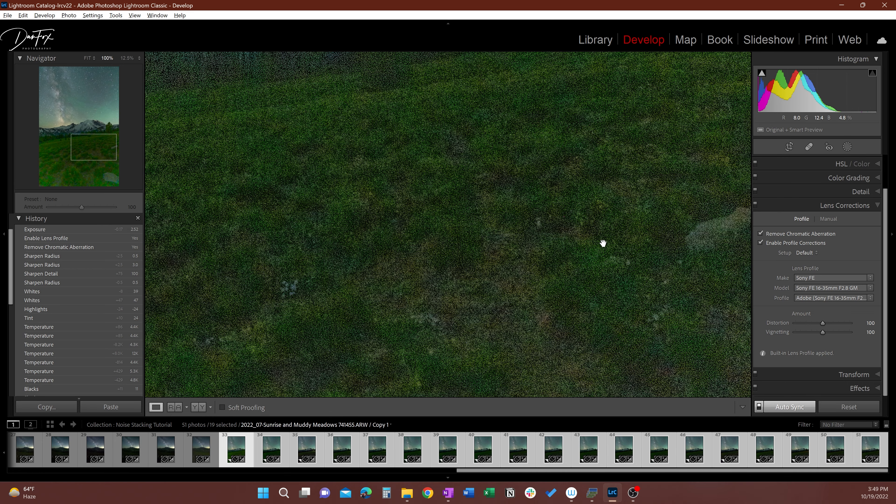
pyautogui.click(760, 242)
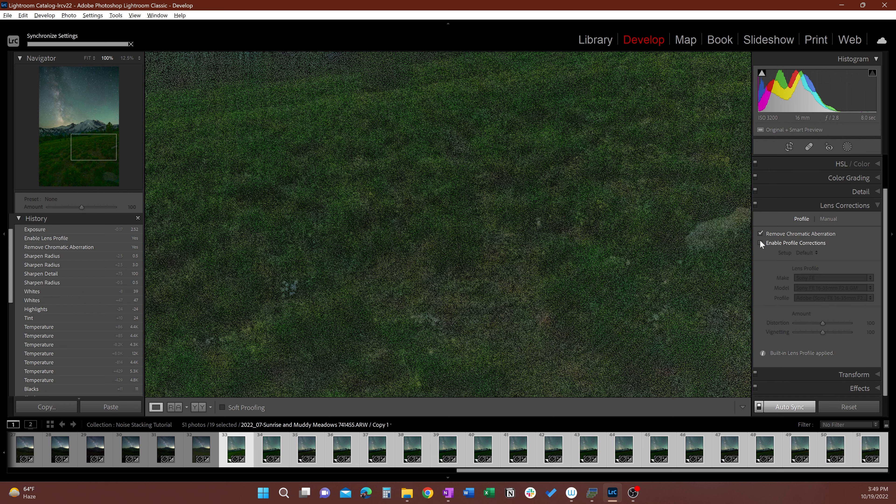
pyautogui.click(558, 251)
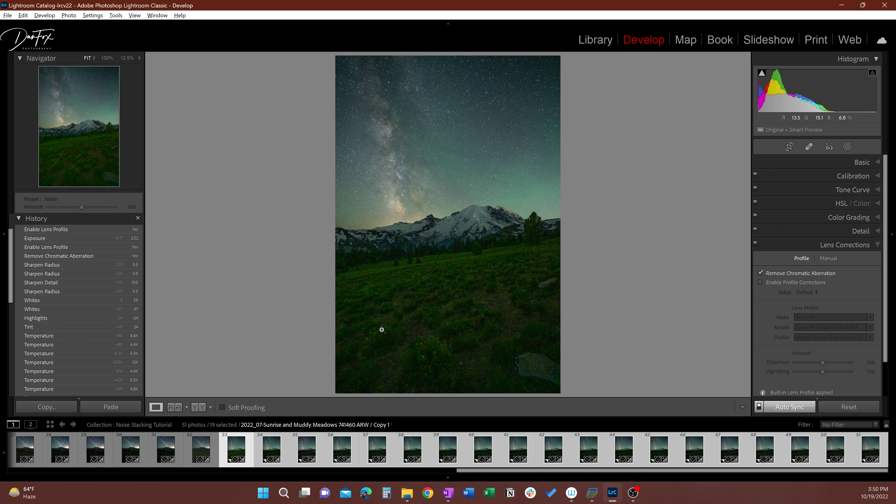
# Open the full export settings for the selected photos
pyautogui.rightClick(234, 445)
pyautogui.moveTo(266, 406)
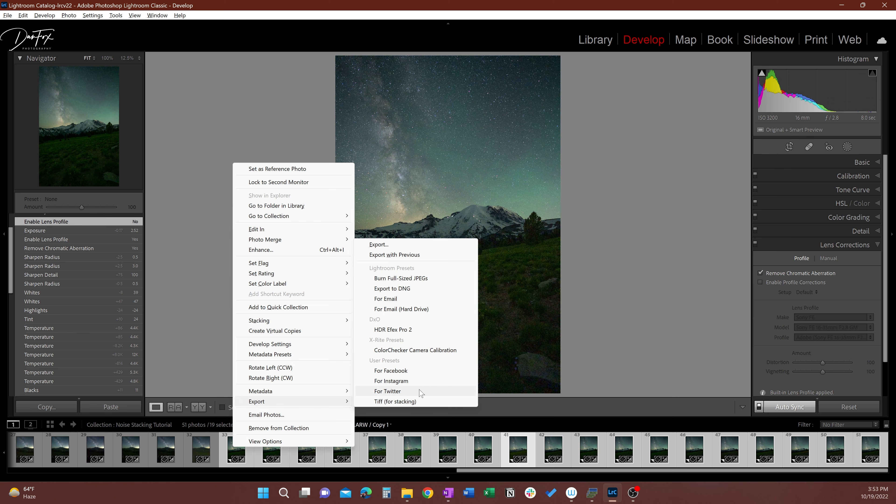
pyautogui.click(386, 244)
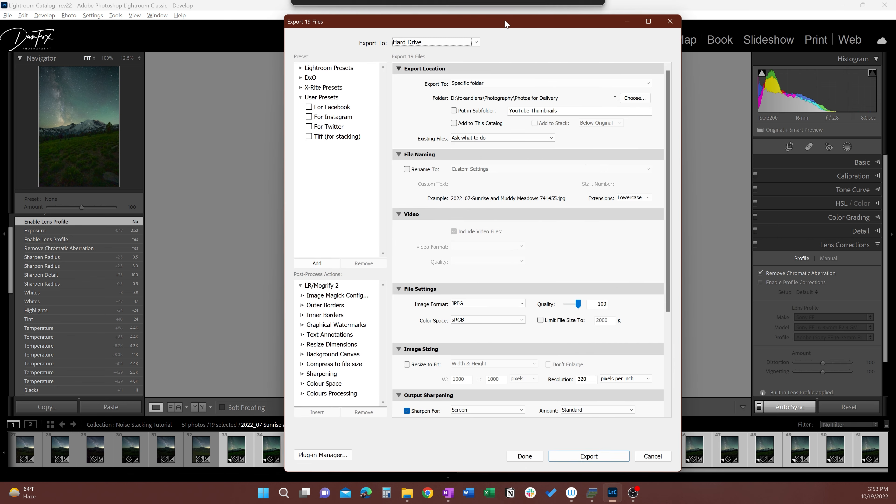
pyautogui.moveTo(505, 24); pyautogui.dragTo(503, 24)
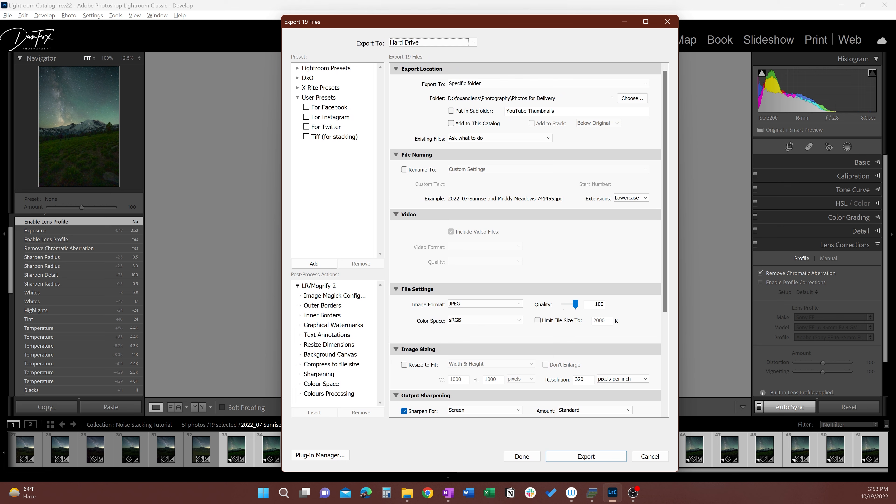
# Create a folder named Sequator on the Desktop and choose it as the export destination
pyautogui.click(627, 97)
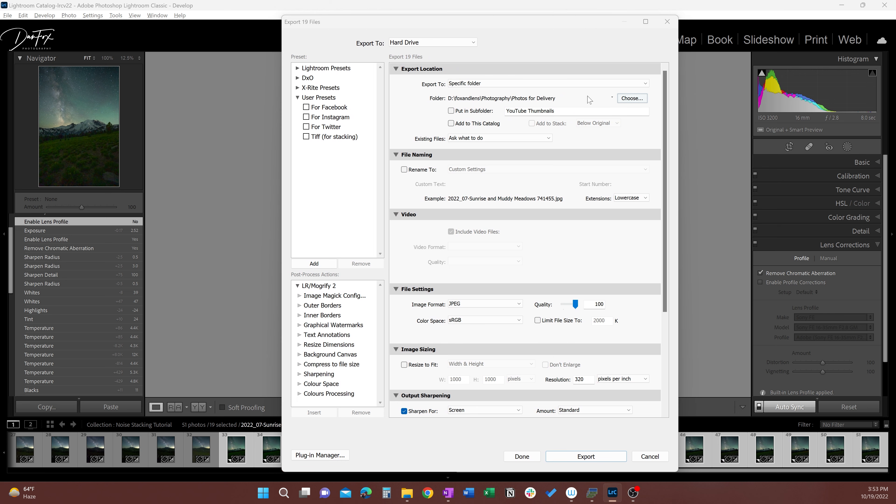
pyautogui.rightClick(461, 254)
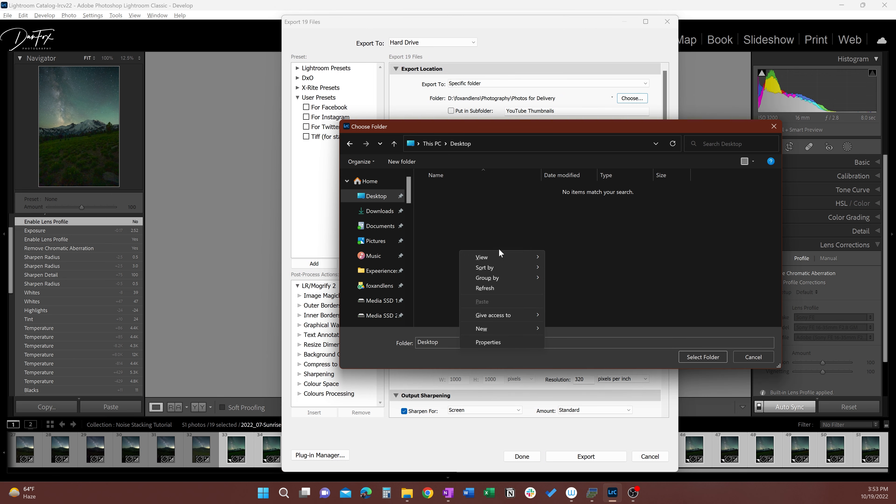
pyautogui.moveTo(507, 326)
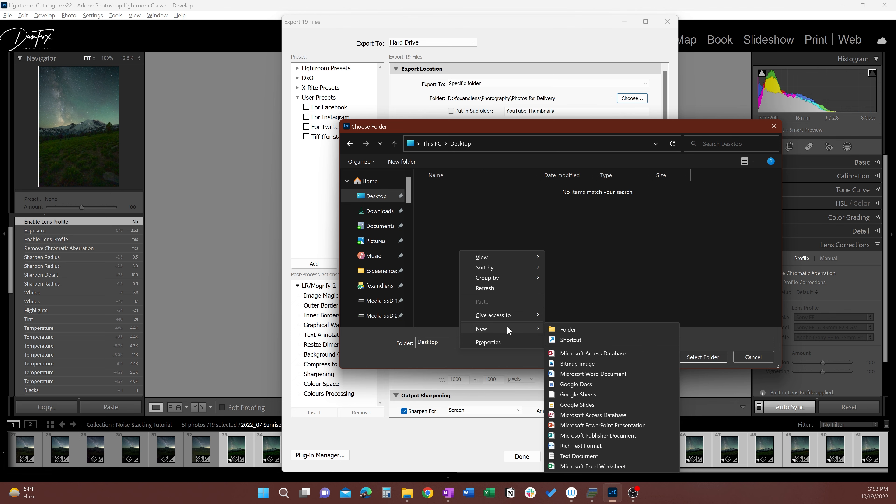
pyautogui.click(565, 328)
pyautogui.write('Seq')
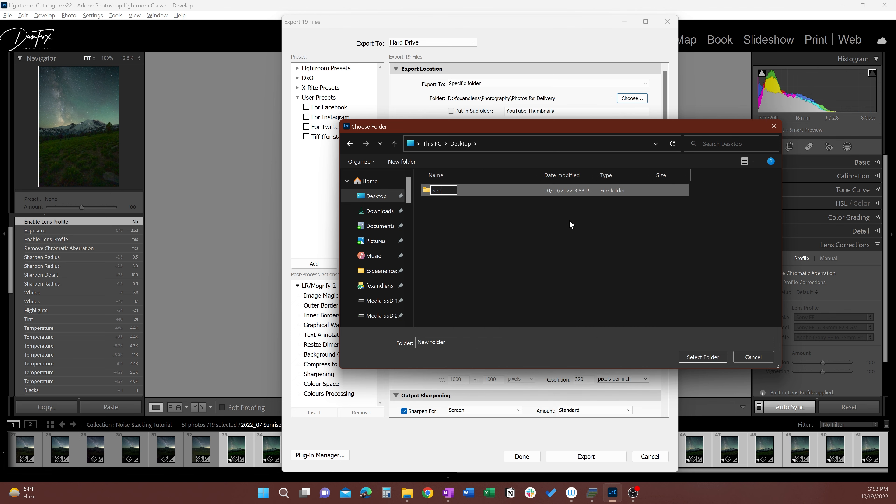
pyautogui.write('uator')
pyautogui.press('Return')
pyautogui.press('Return')
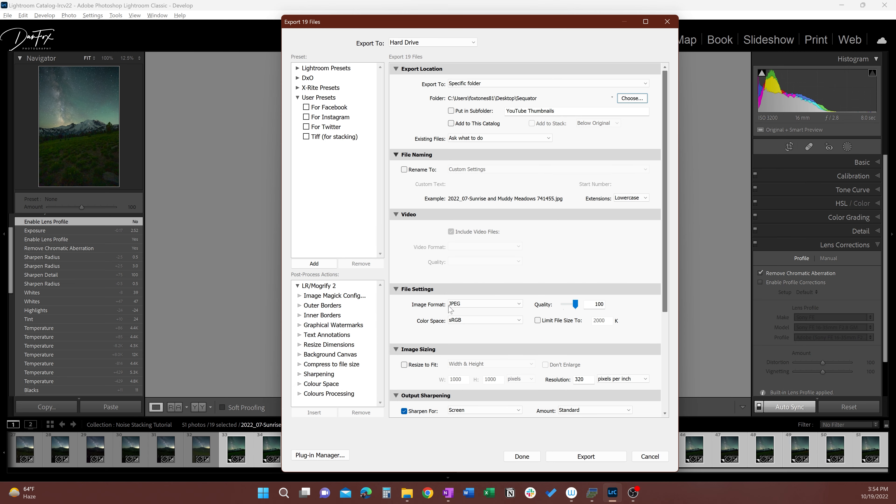
# Set the export image format to TIFF
pyautogui.click(518, 303)
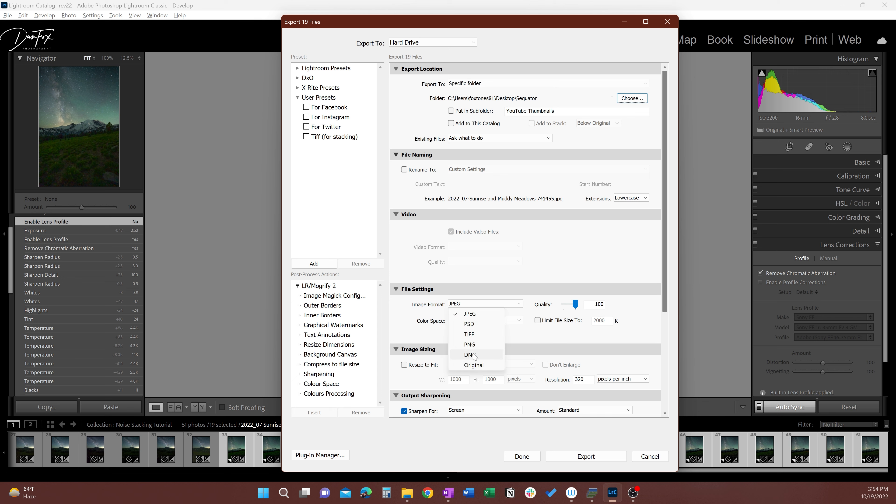
pyautogui.click(471, 334)
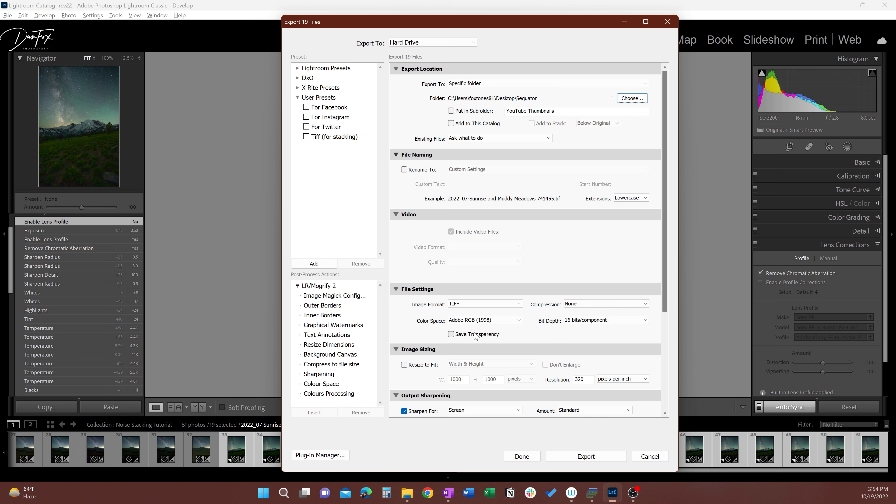
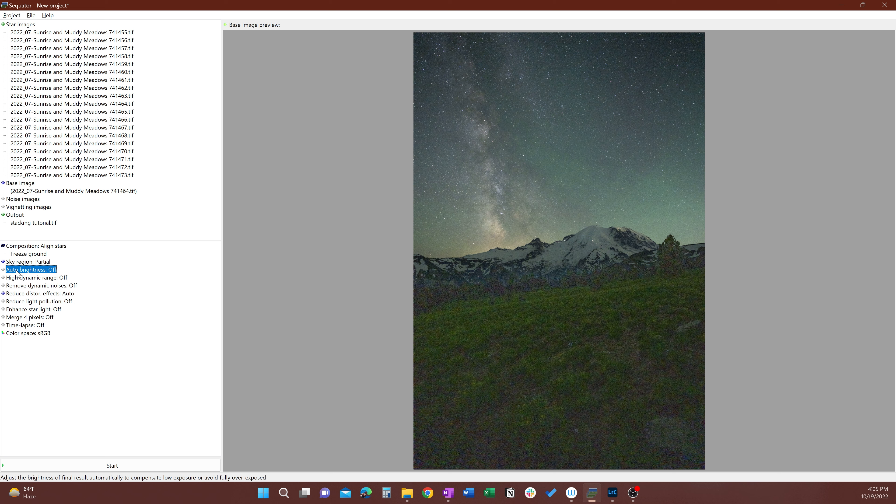
# In Sequator, review the auto brightness and high dynamic range options, and try Tele distortion reduction before returning it to Complex
pyautogui.click(40, 278)
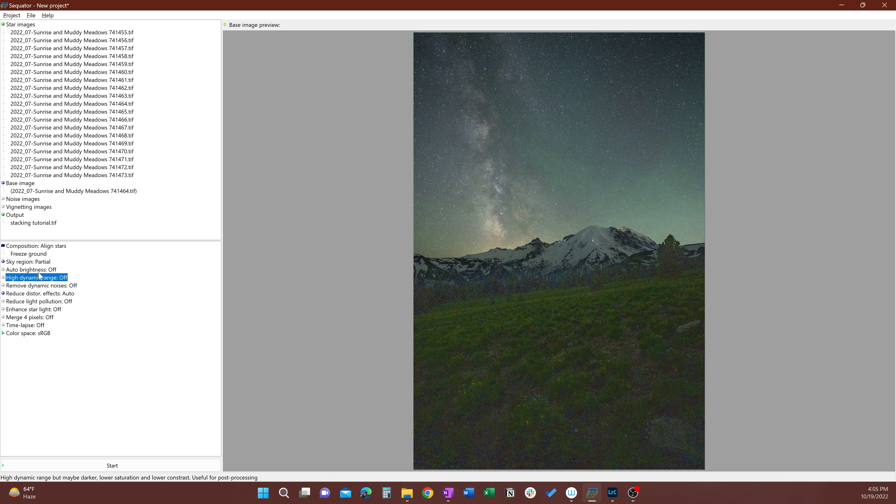
pyautogui.click(38, 270)
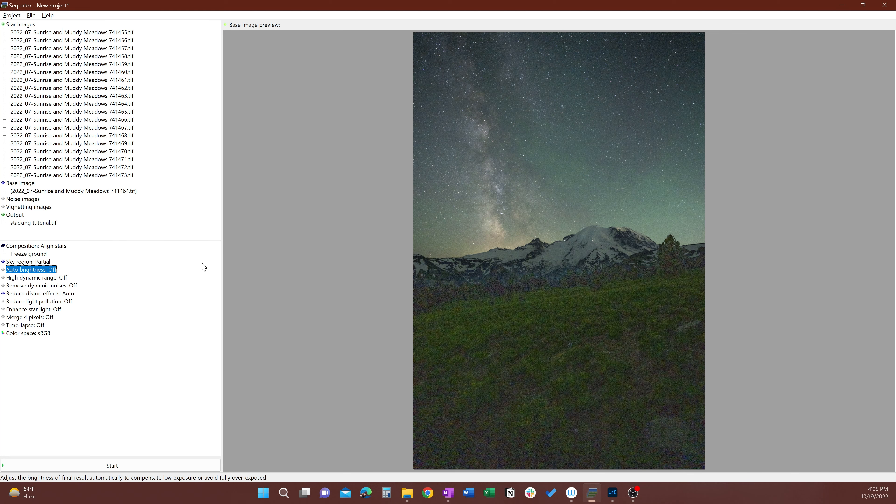
pyautogui.click(66, 293)
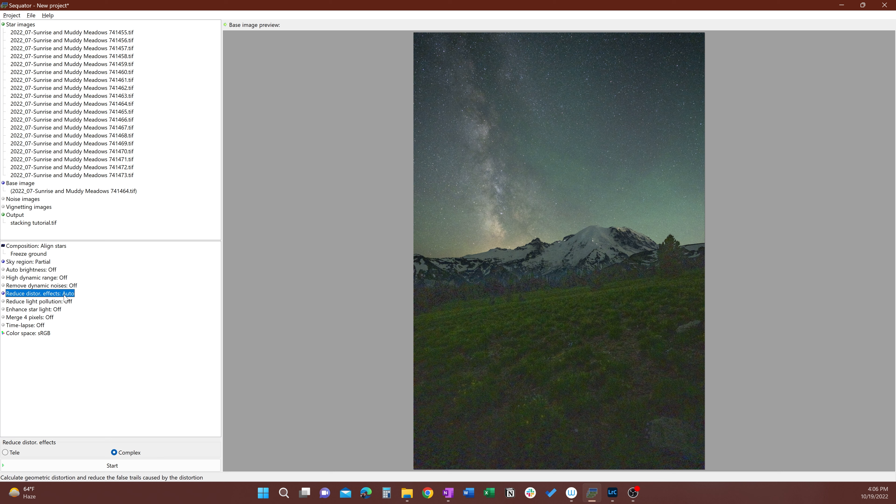
pyautogui.click(114, 452)
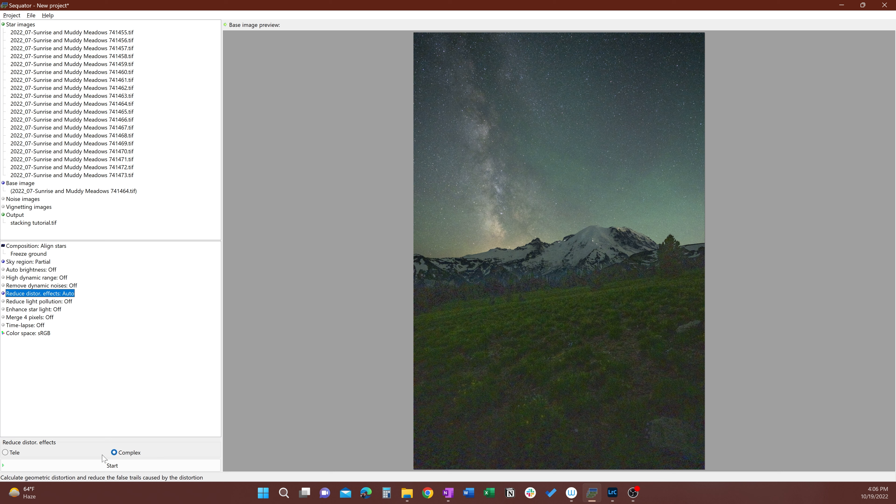
pyautogui.click(6, 453)
pyautogui.click(5, 453)
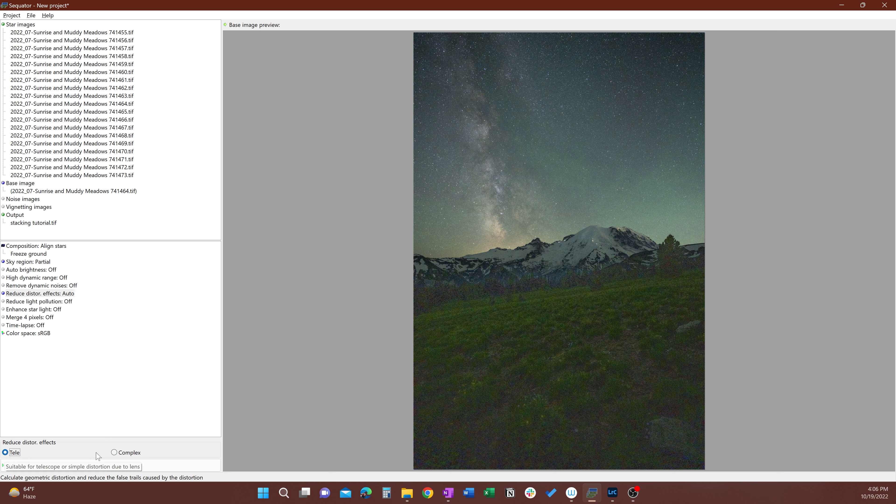
pyautogui.click(114, 453)
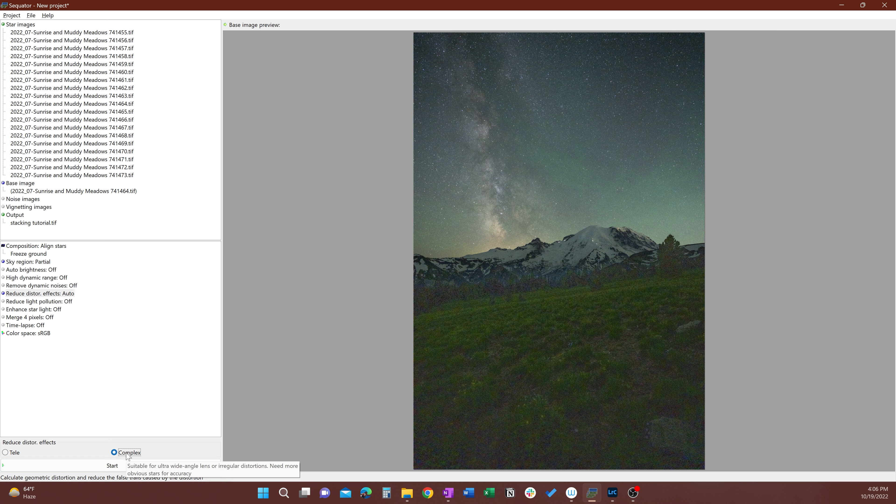
pyautogui.click(114, 292)
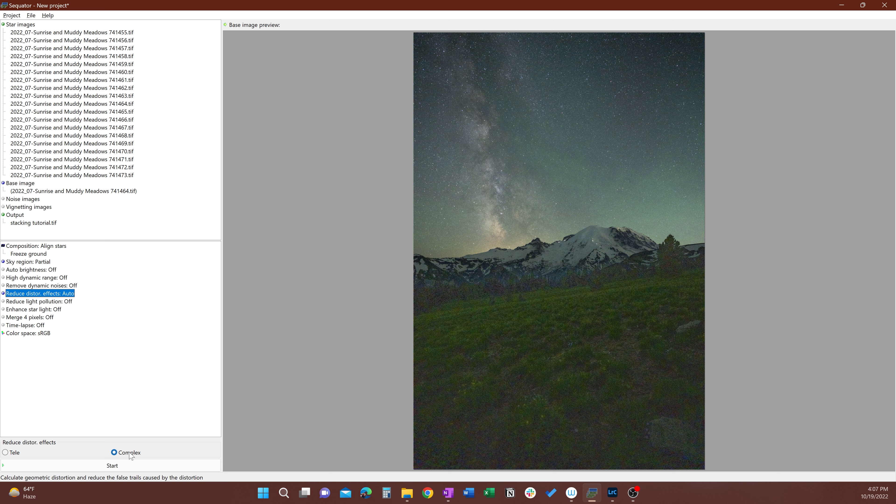
# Try Enhance star light with its strength lowered to about a quarter of the range, and switch the option off again
pyautogui.click(41, 303)
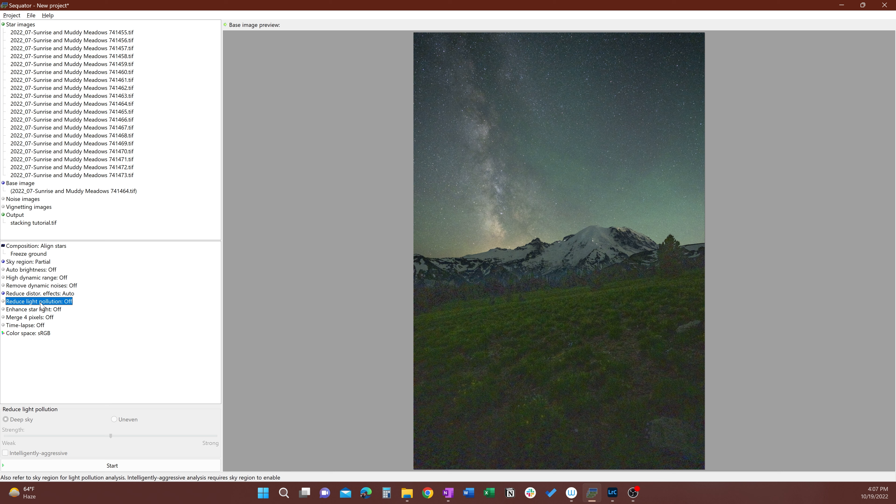
pyautogui.click(48, 310)
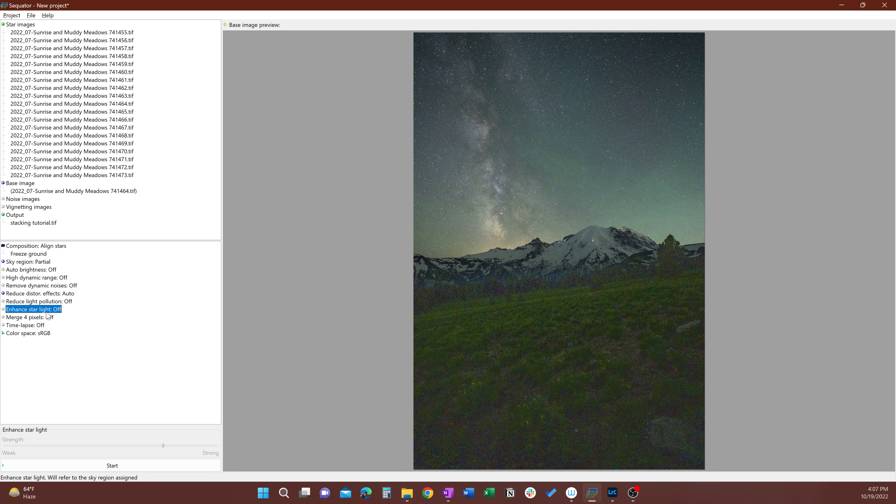
pyautogui.click(59, 310)
pyautogui.moveTo(163, 445); pyautogui.dragTo(91, 447)
pyautogui.click(81, 447)
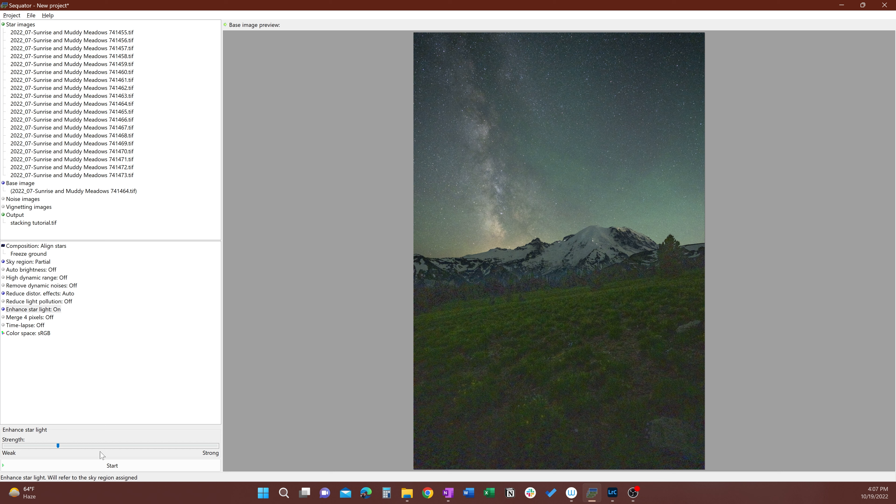
pyautogui.moveTo(59, 448); pyautogui.dragTo(111, 447)
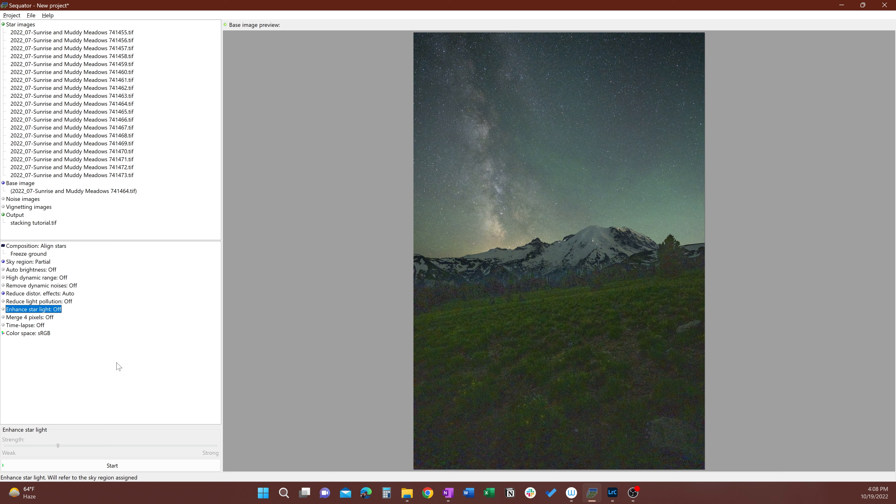
# Review the Merge 4 pixels option and set the output color space to Adobe RGB
pyautogui.click(25, 317)
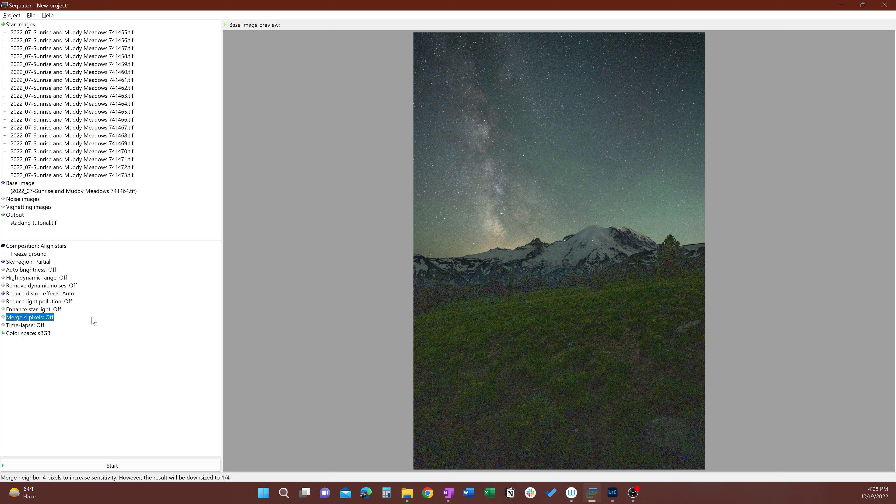
pyautogui.click(28, 333)
pyautogui.rightClick(37, 335)
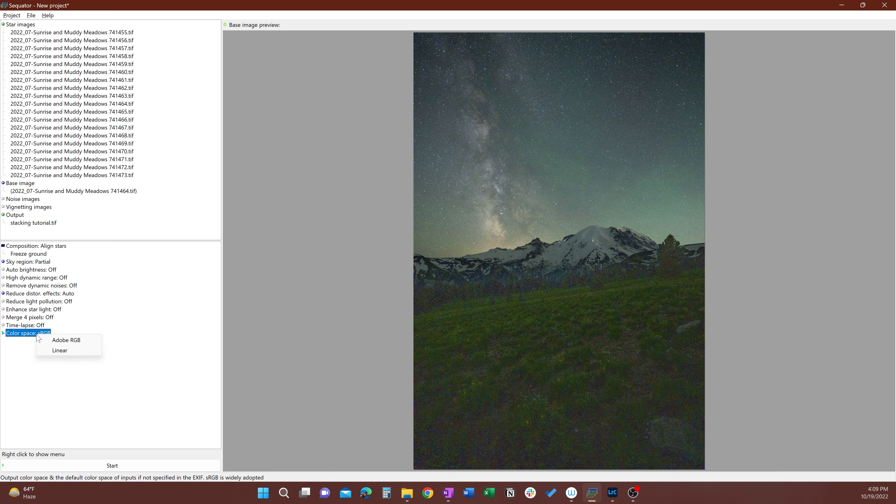
pyautogui.click(24, 337)
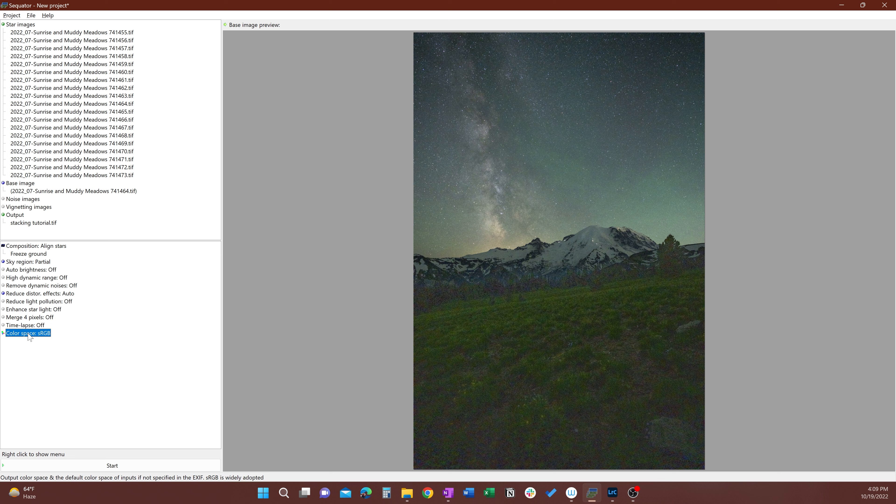
pyautogui.rightClick(29, 335)
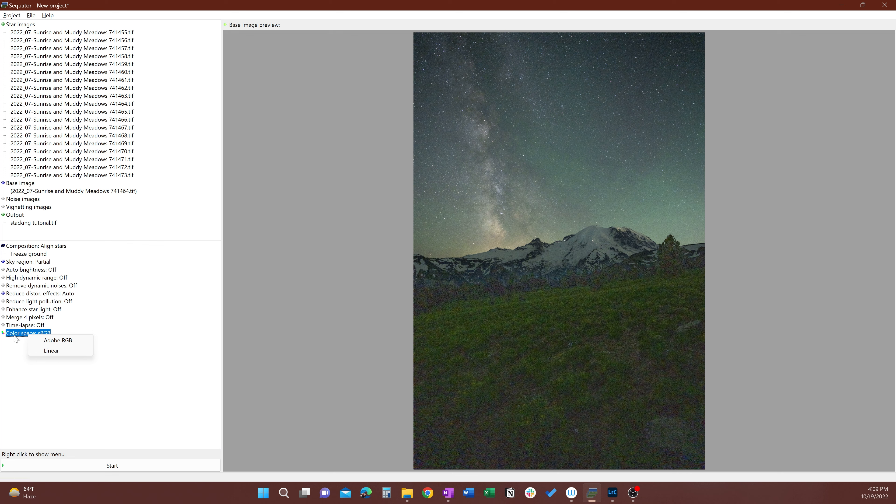
pyautogui.click(17, 362)
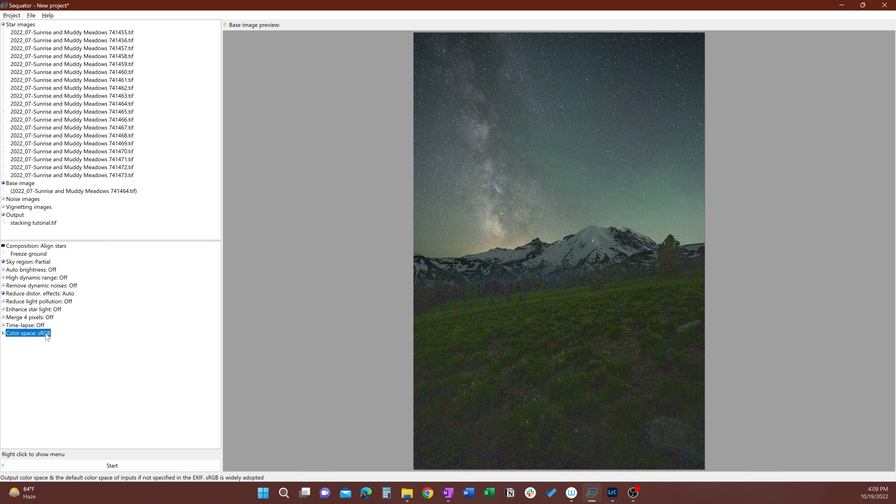
pyautogui.rightClick(46, 333)
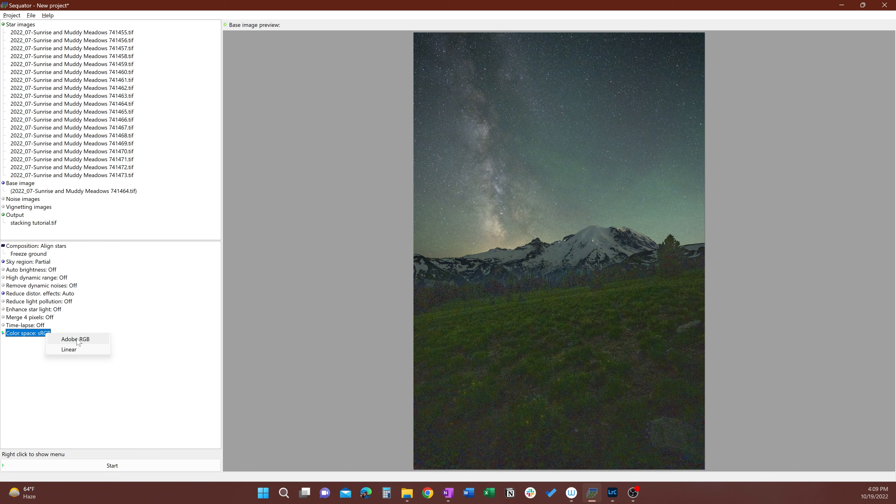
pyautogui.click(78, 339)
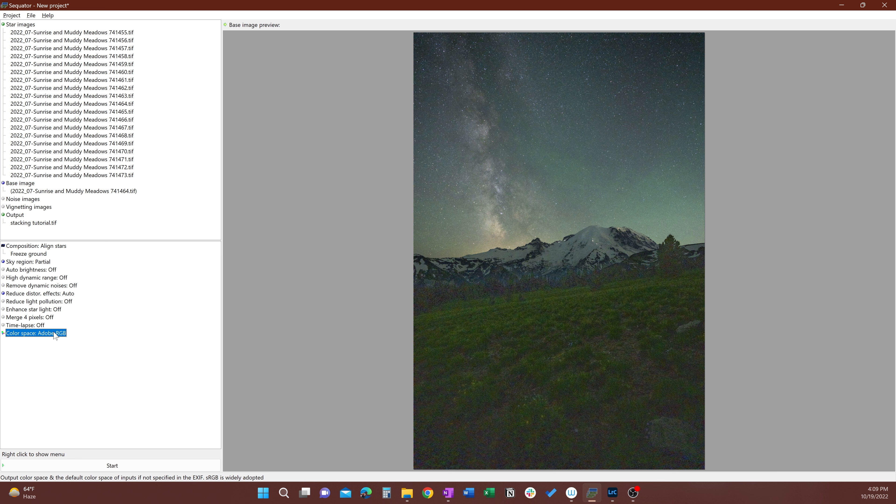
# Run the stacking process and close the processing window once it completes
pyautogui.click(131, 463)
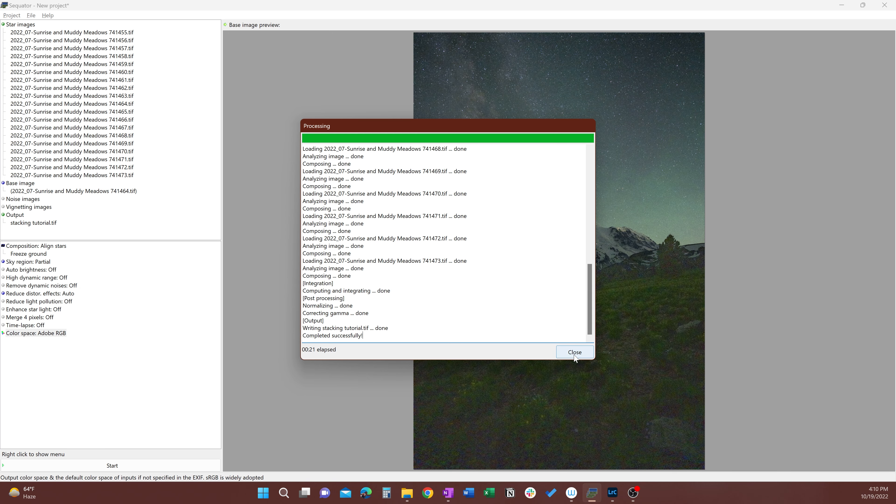
pyautogui.click(574, 353)
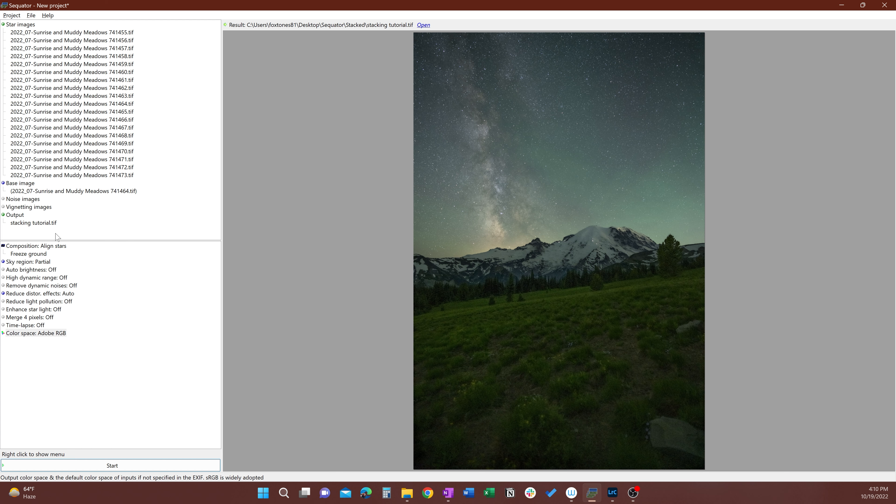
# Set the output file name to "stacking tutorial enhanced star light.tif" in the Stacked folder
pyautogui.doubleClick(32, 224)
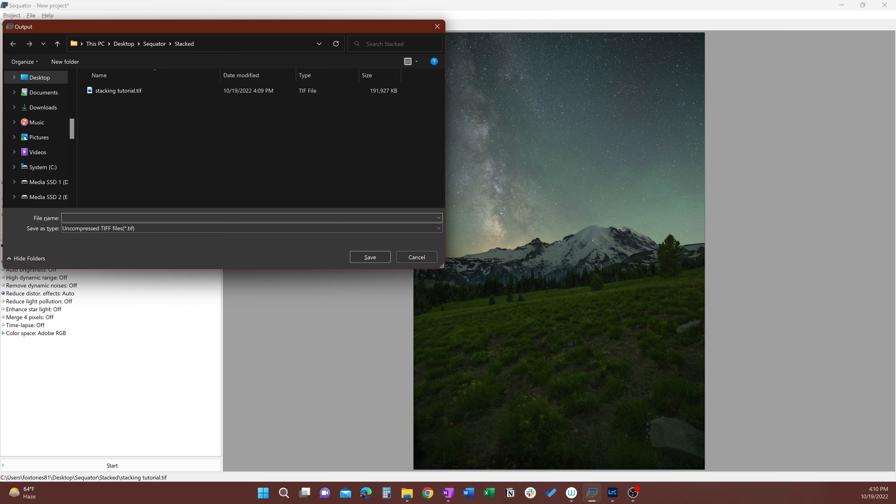
pyautogui.click(132, 92)
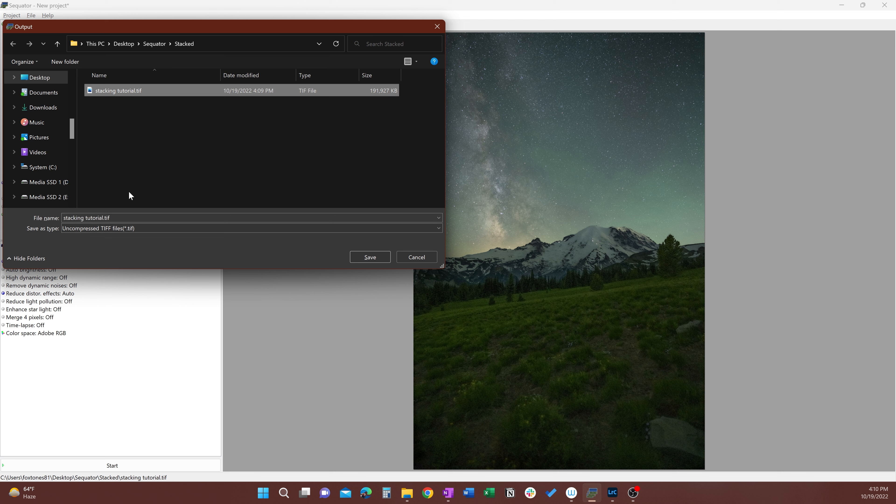
pyautogui.click(112, 216)
pyautogui.click(102, 217)
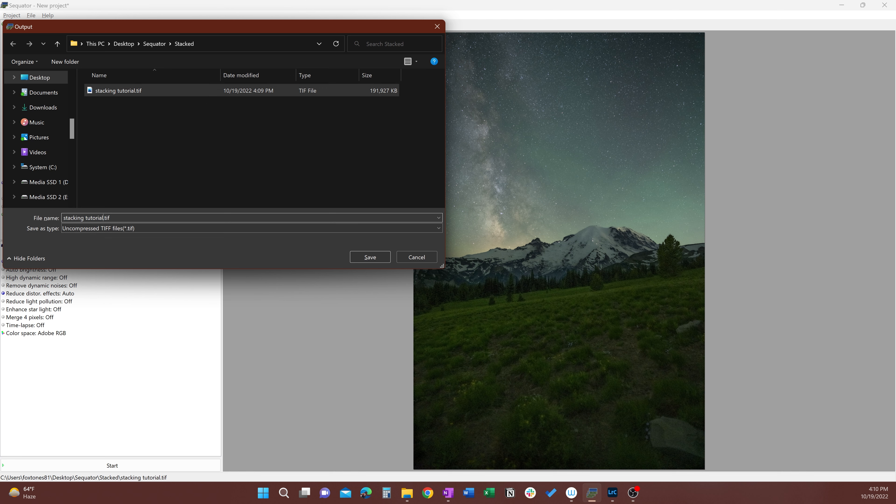
pyautogui.write('enhanced star lighht')
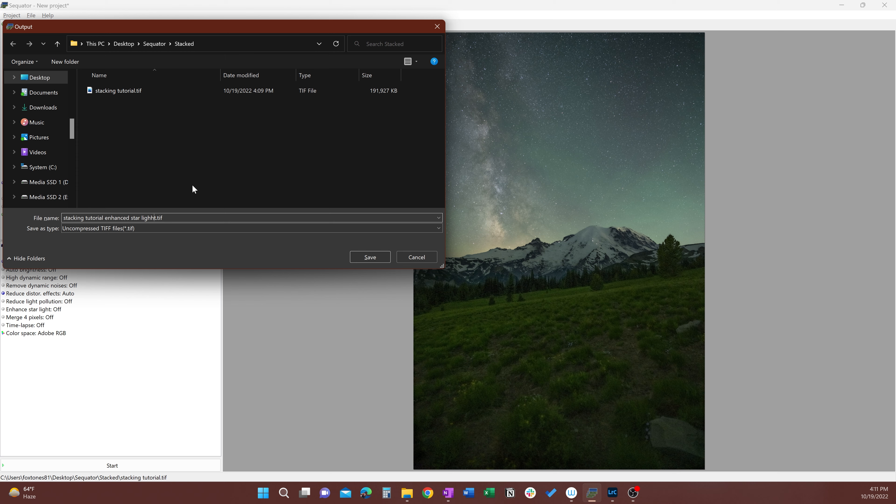
pyautogui.press('BackSpace')
pyautogui.press('Return')
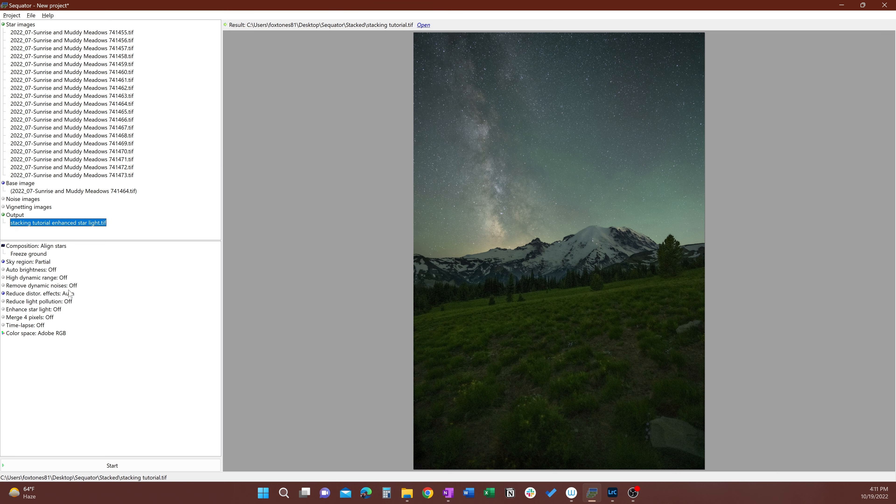
# Turn on Enhance star light and run the stacking again
pyautogui.click(31, 309)
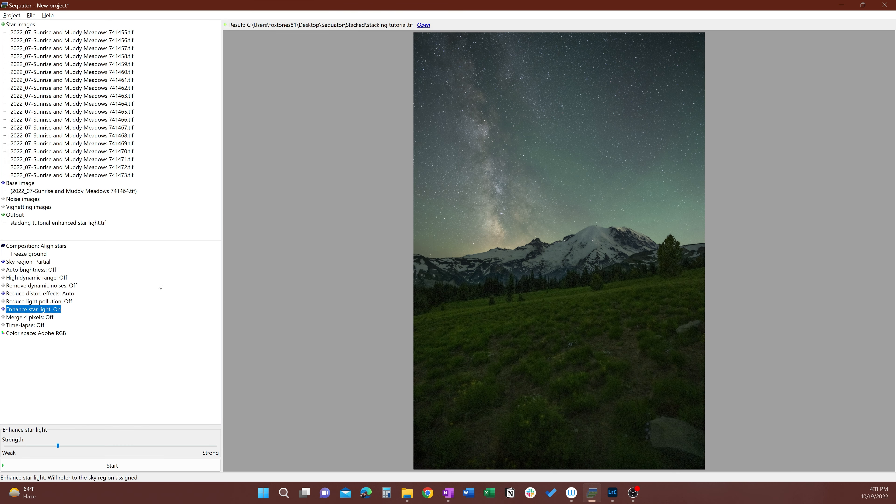
pyautogui.click(122, 466)
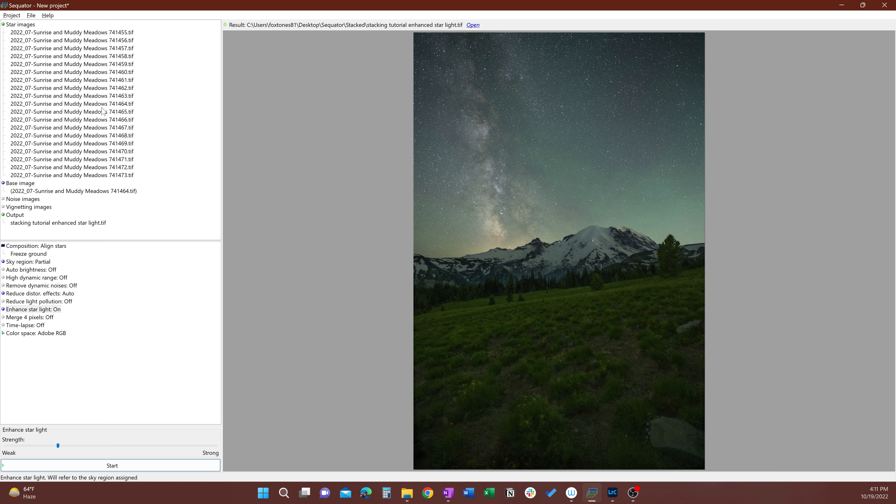
# Remove all star images from the project
pyautogui.rightClick(79, 35)
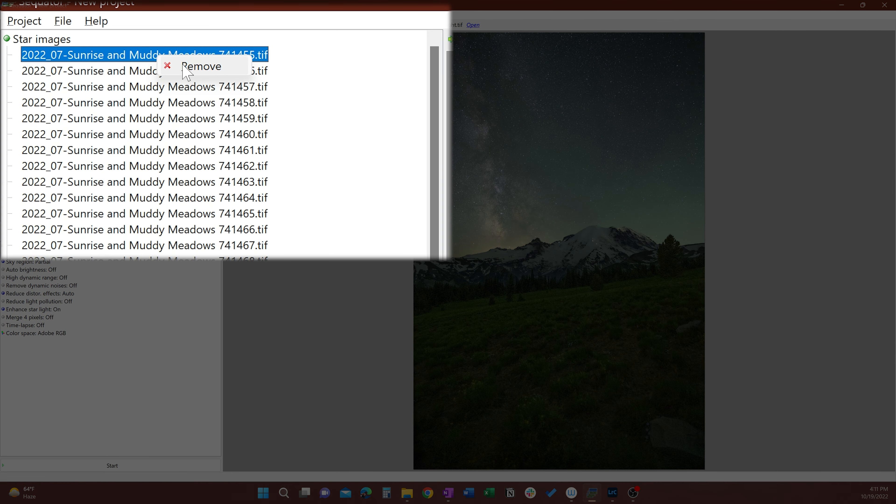
pyautogui.rightClick(58, 41)
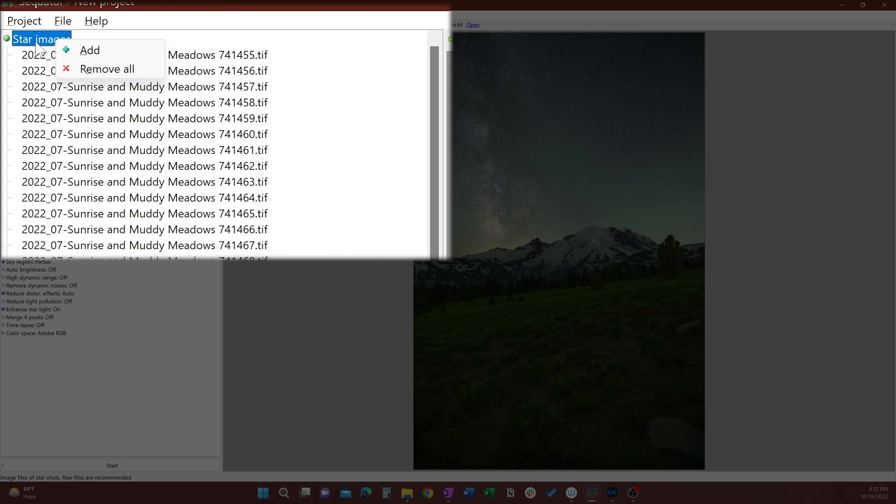
pyautogui.click(106, 69)
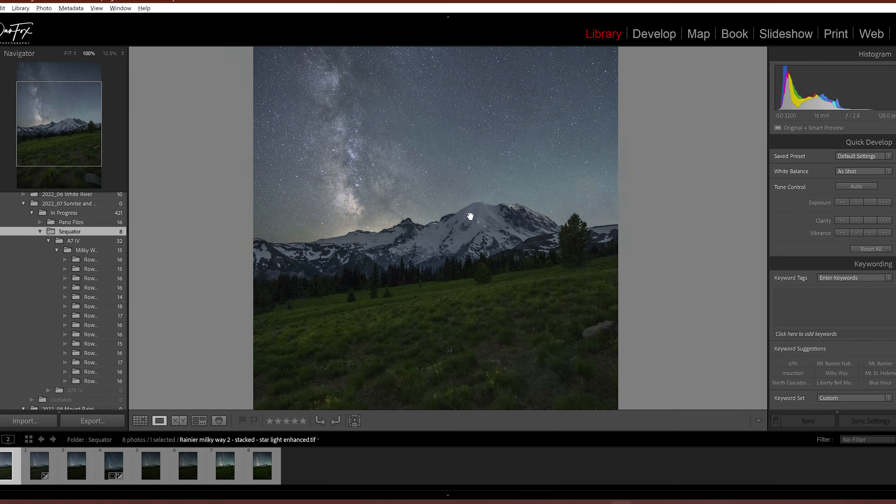
# In Lightroom Classic, compare noise at 100% between the stacked star light enhanced photo and the unstacked frame 741439 in the A7 IV folder
pyautogui.click(466, 214)
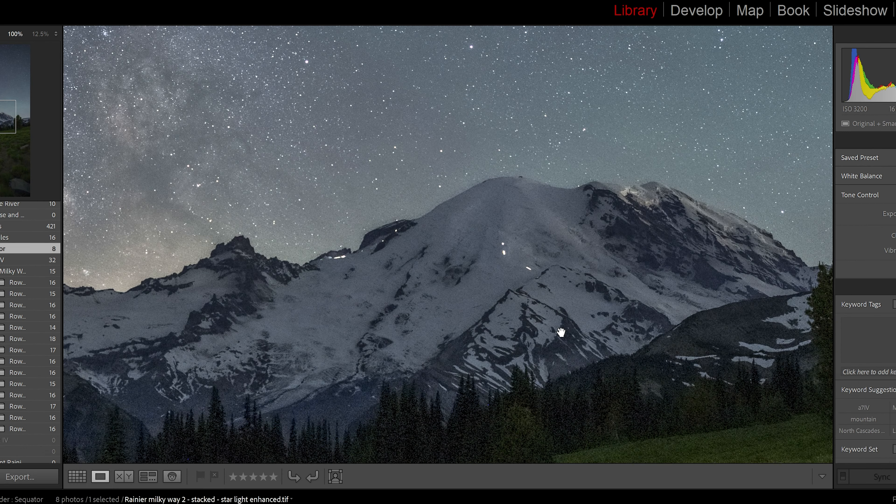
pyautogui.moveTo(561, 332); pyautogui.dragTo(492, 198)
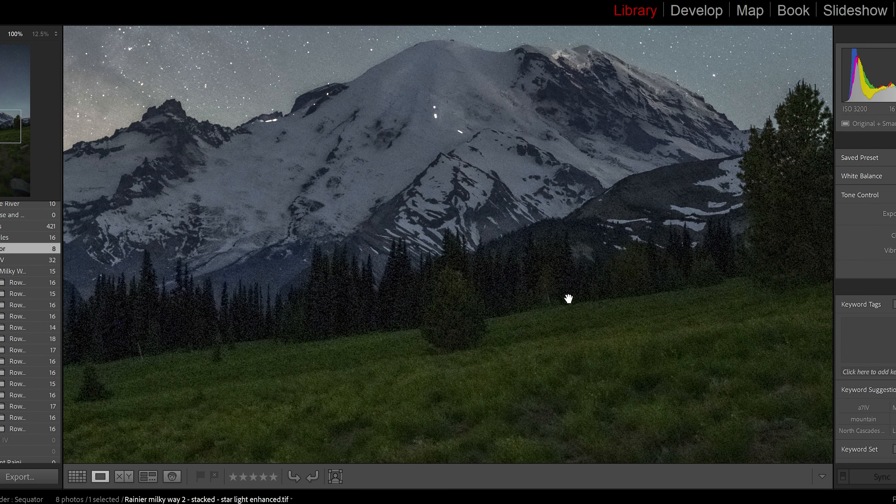
pyautogui.click(29, 259)
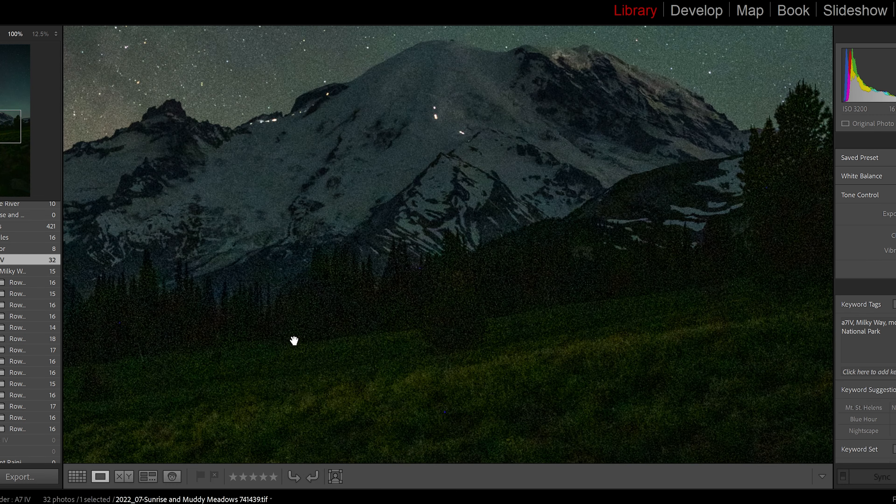
pyautogui.moveTo(414, 340); pyautogui.dragTo(434, 312)
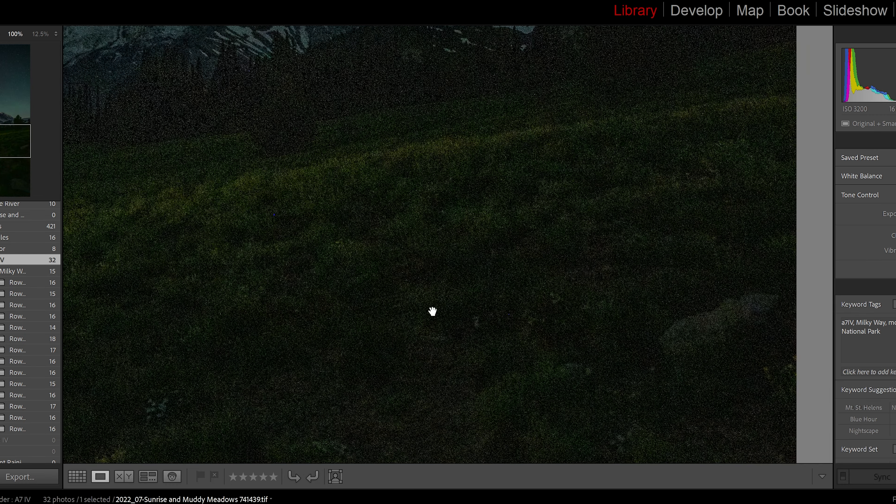
pyautogui.click(434, 313)
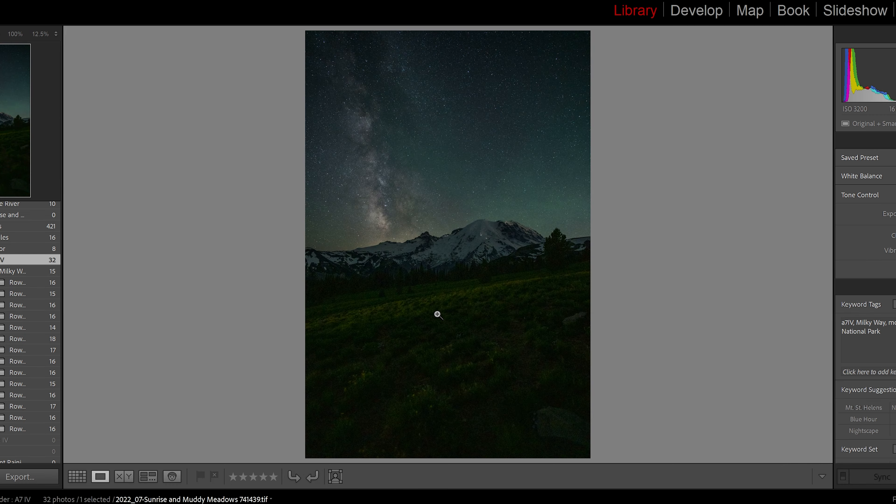
pyautogui.click(423, 273)
pyautogui.moveTo(374, 313); pyautogui.dragTo(560, 236)
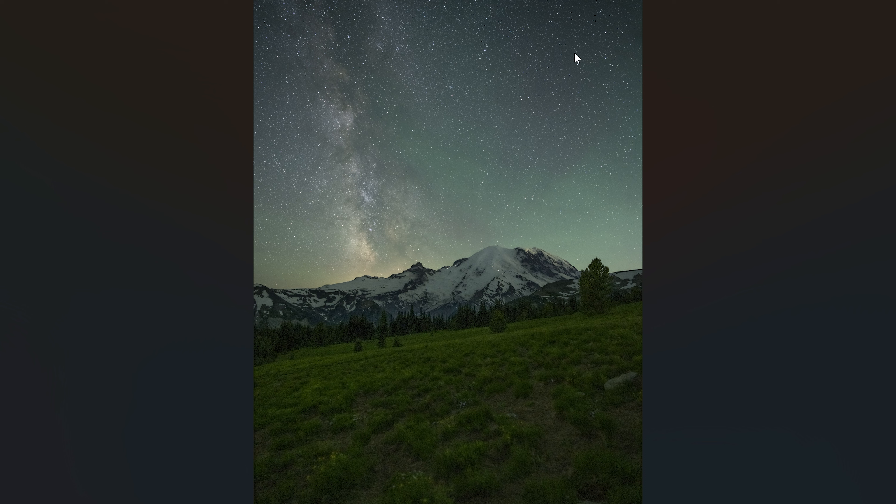
# Leave the full-screen view of the enhanced star light stack in the photo viewer
pyautogui.press('Escape')
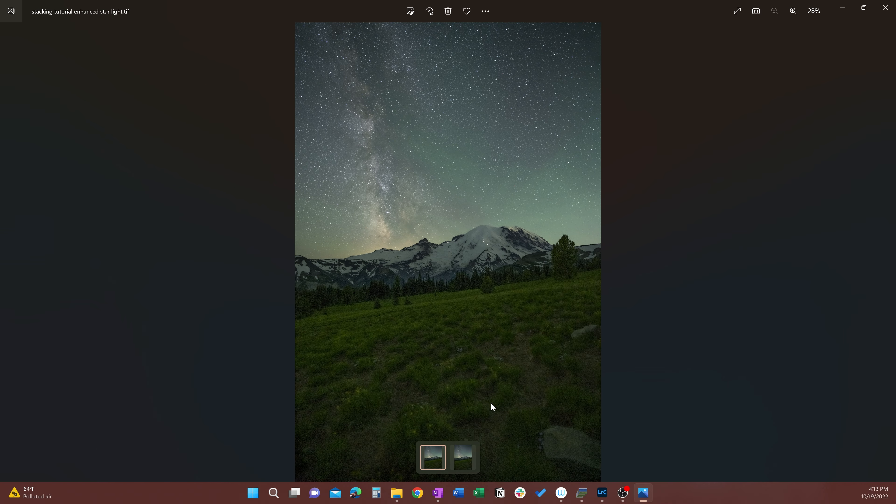